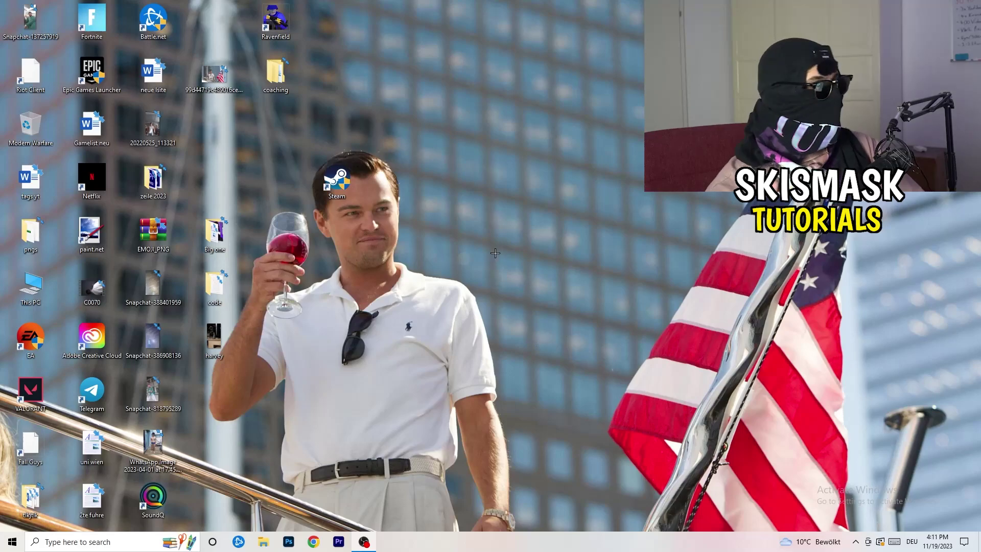
- Launch NVIDIA Control Panel from the desktop menu and view Adjust Image Settings with Preview, set to 'Let the 3D application decide'
right_click(482, 225)
right_click(560, 165)
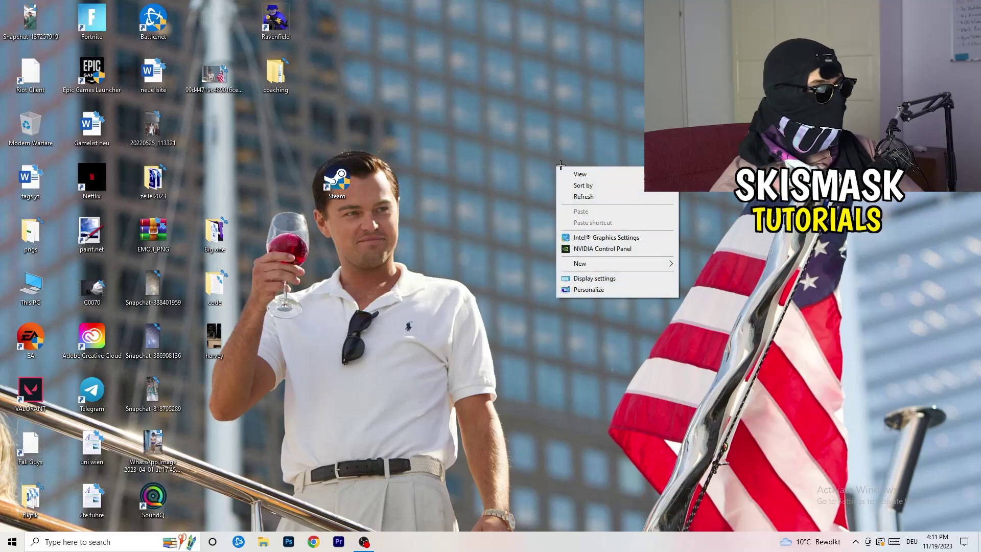
left_click(613, 248)
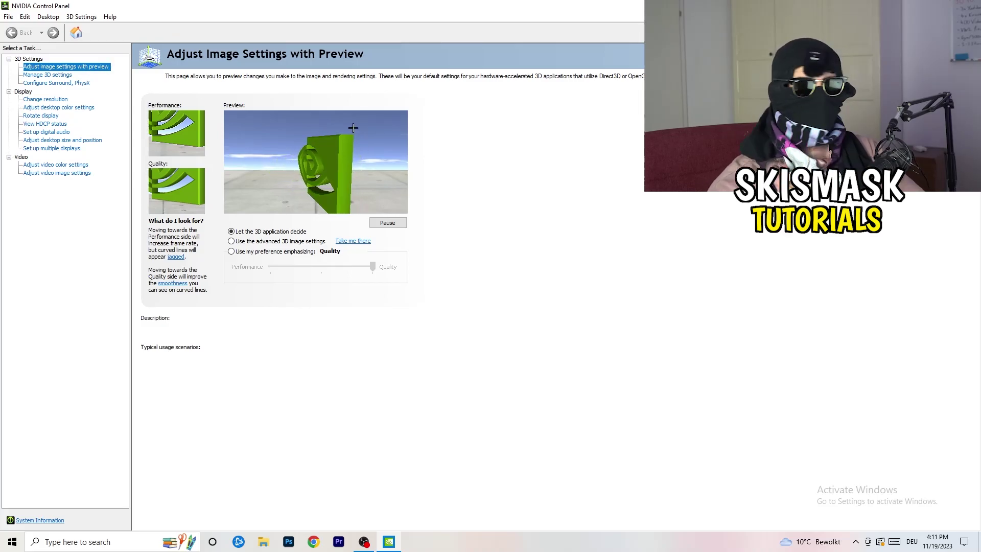
mouse_move(334, 250)
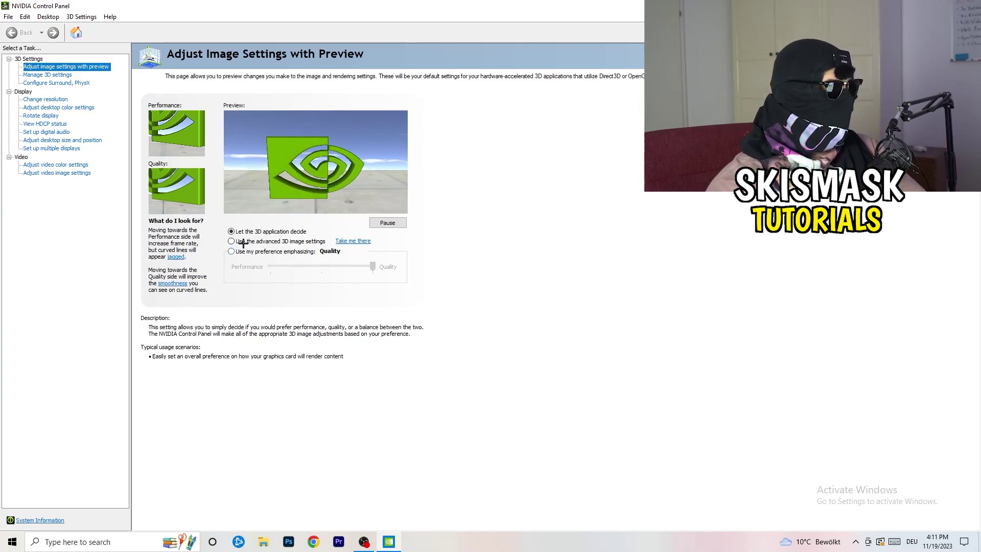
mouse_move(236, 243)
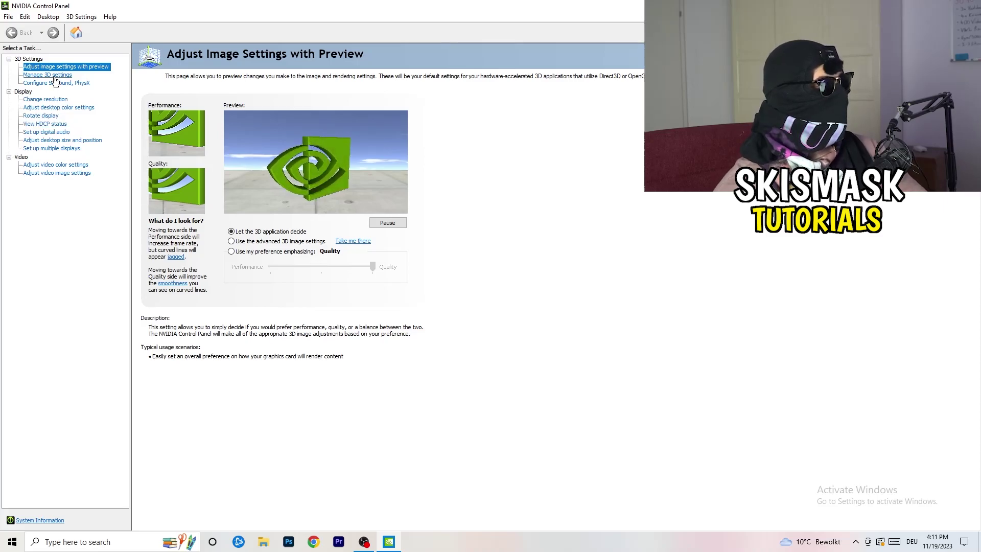
- Confirm Change Resolution shows 1920 × 1080 native at 60Hz, then close NVIDIA Control Panel
left_click(37, 99)
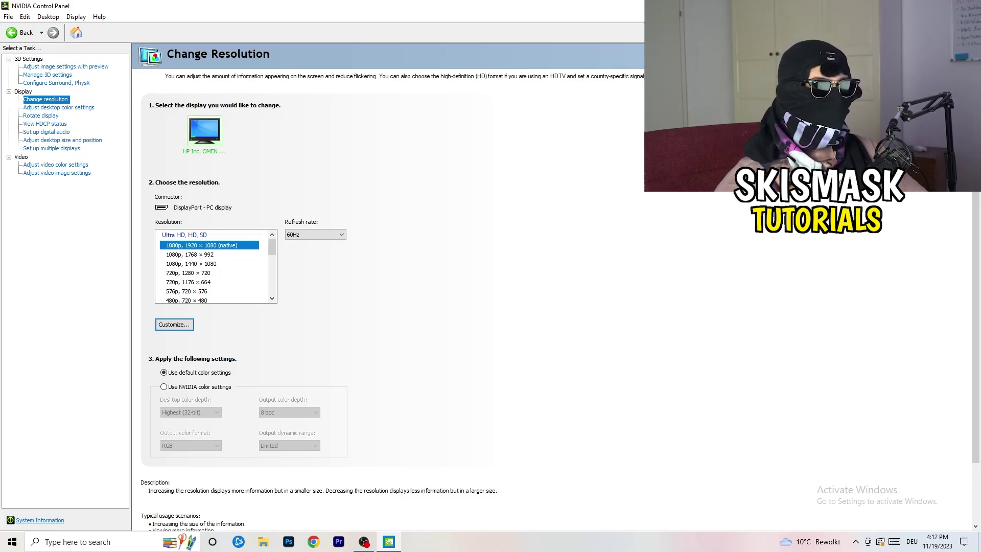
key("alt+F4")
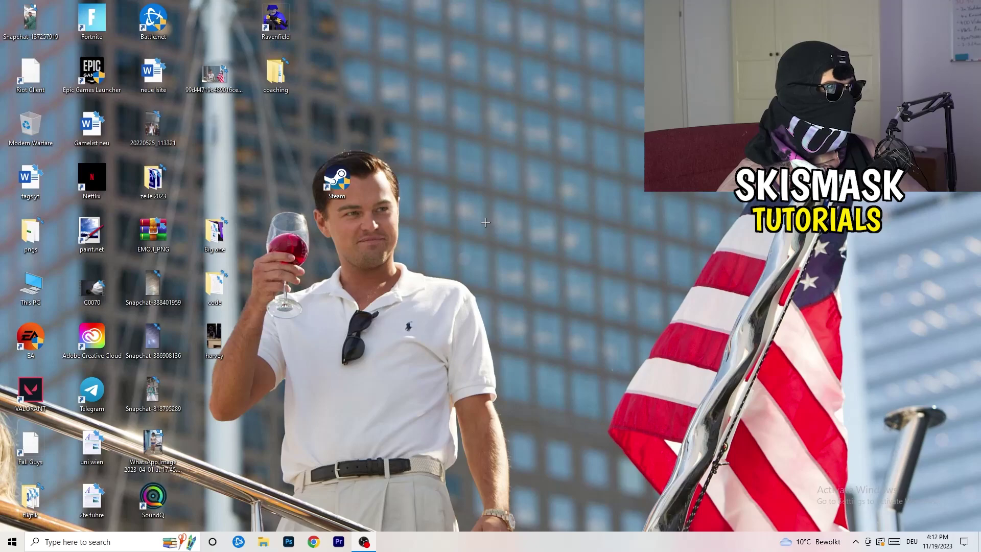
- Open Windows Settings from Start and go to System's Display page
left_click(11, 541)
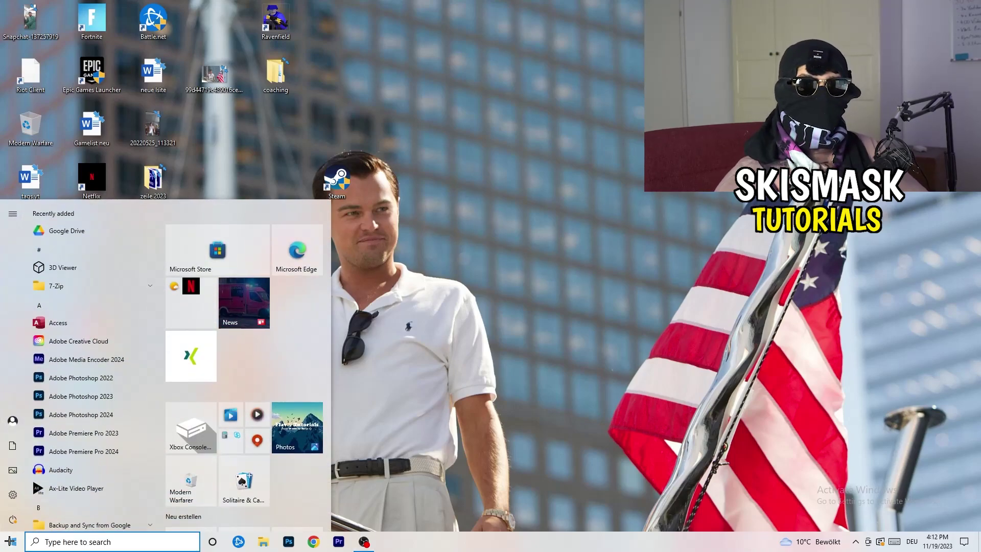
left_click(16, 495)
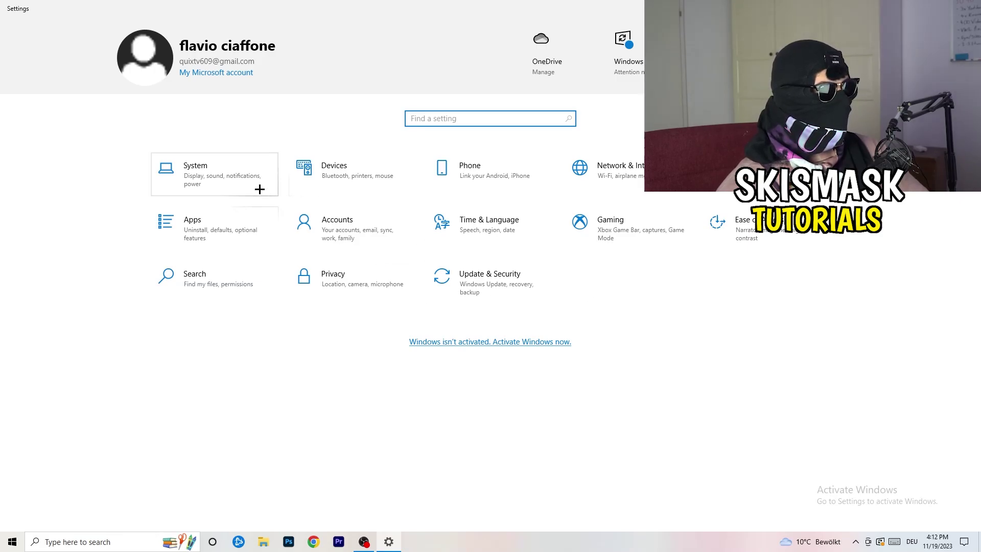
left_click(238, 175)
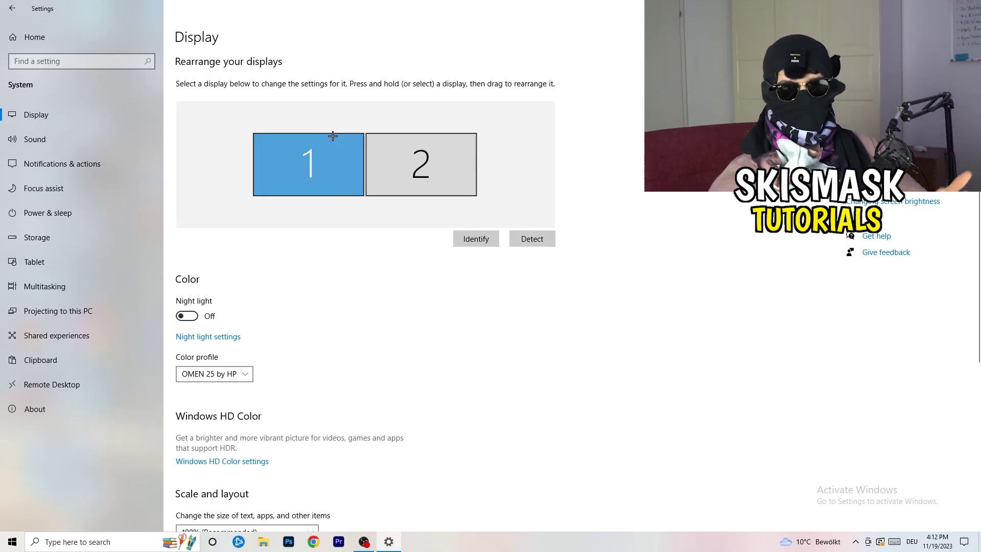
- Keep scaling at 100% (Recommended) and resolution at 1920 × 1080
scroll(320, 244, "down", 4)
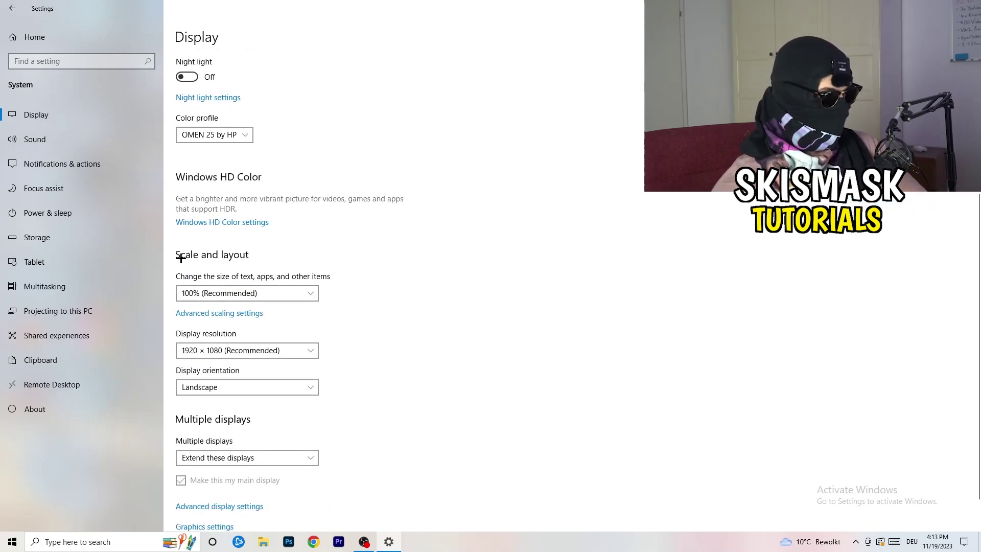
left_click(313, 295)
left_click(507, 315)
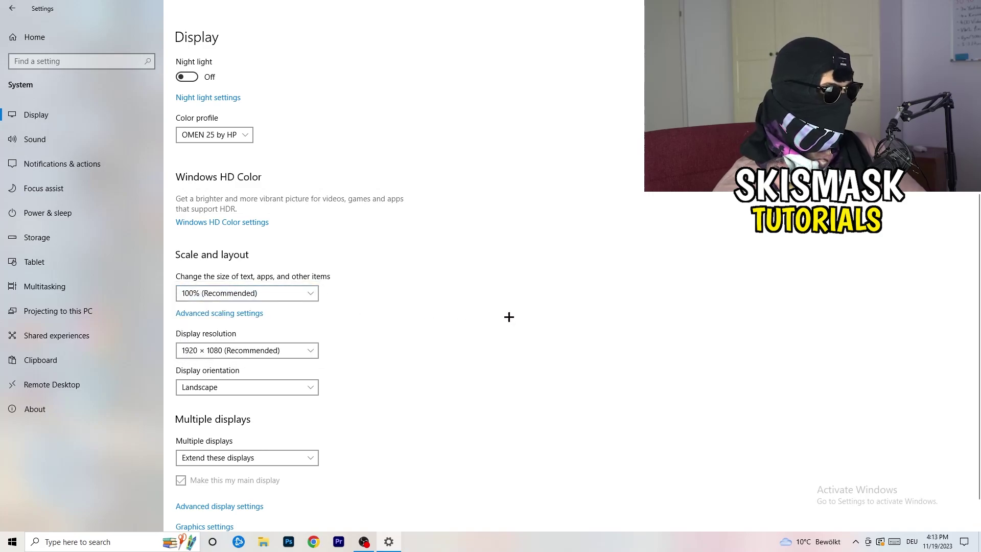
left_click(301, 293)
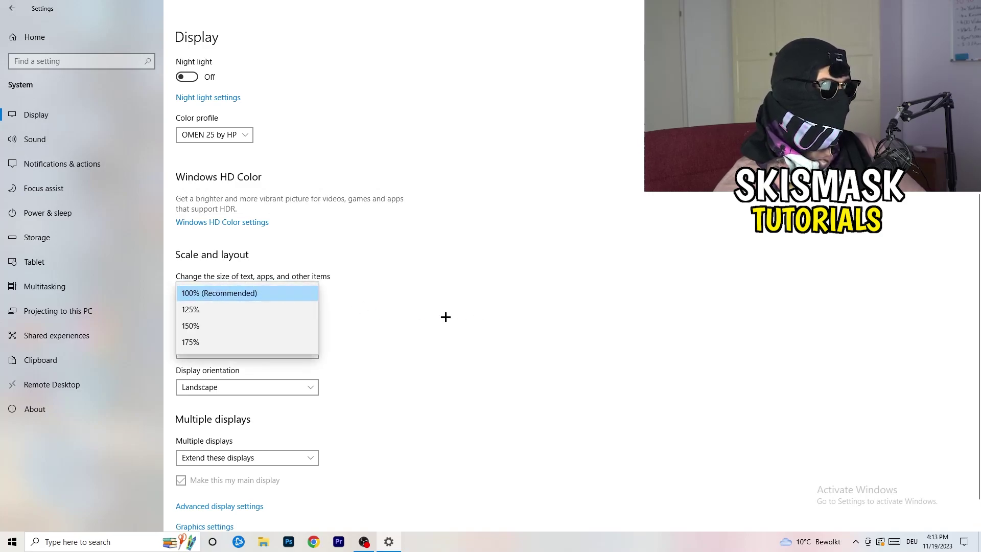
left_click(446, 316)
scroll(440, 317, "down", 1)
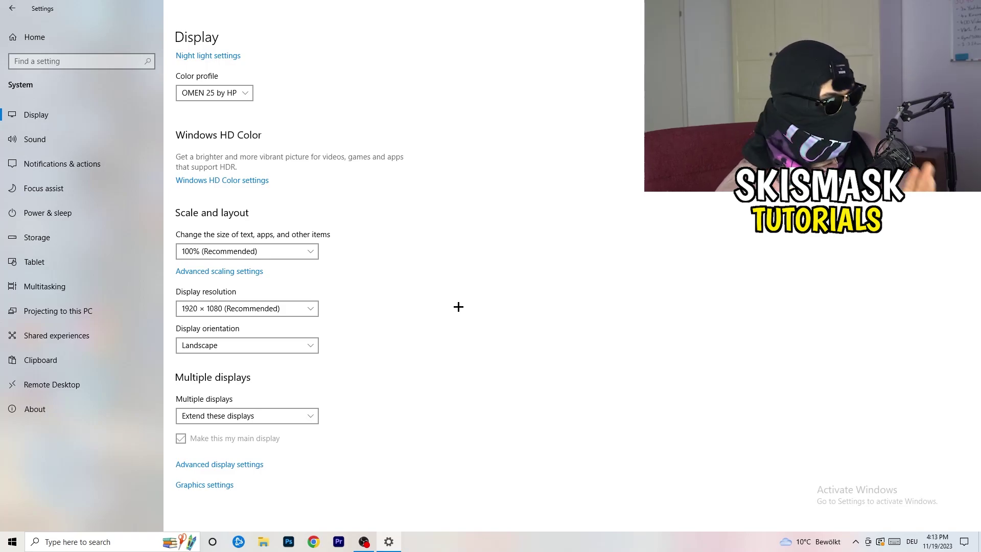
left_click(311, 309)
left_click(385, 289)
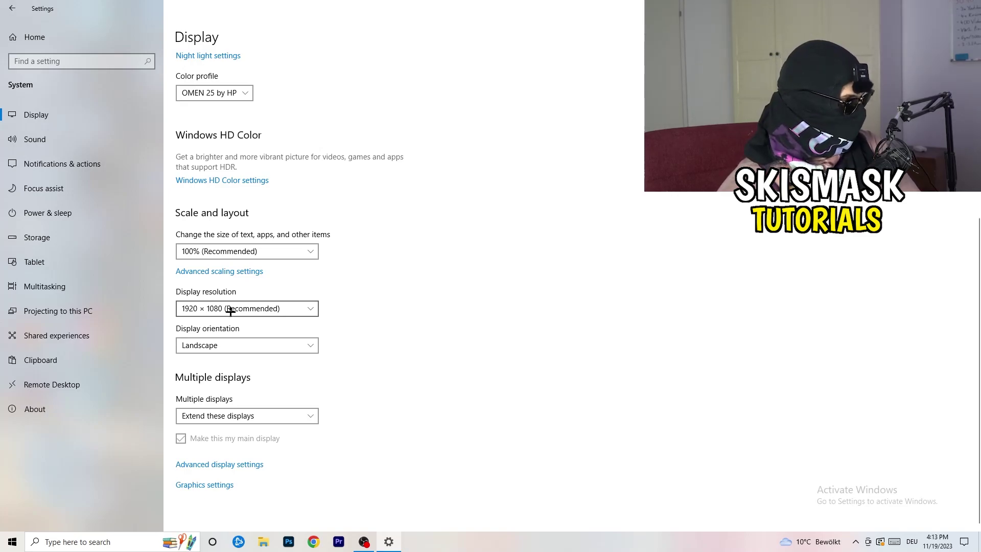
- Show the Power Options plan list from Power & sleep, with Balanced (recommended) still active
left_click(86, 212)
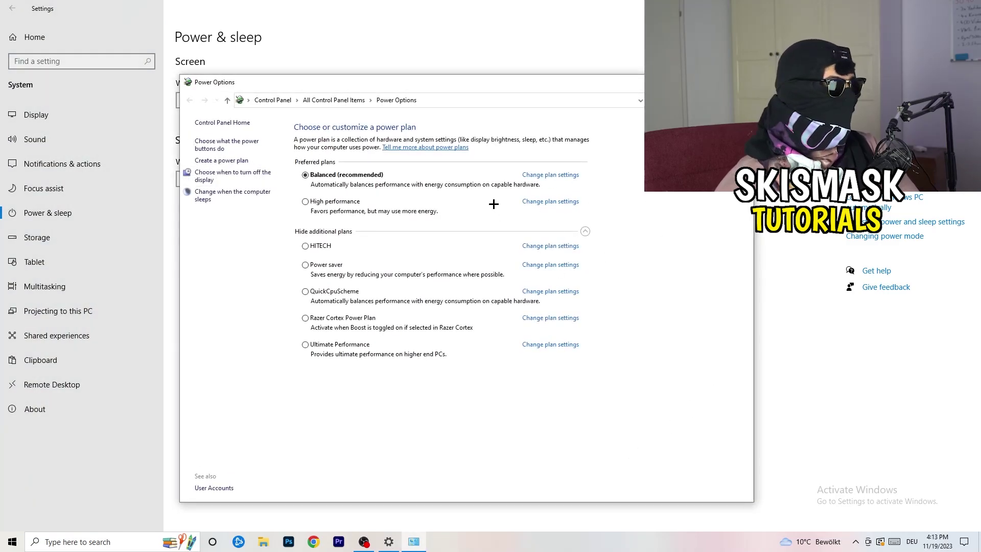
left_click(585, 232)
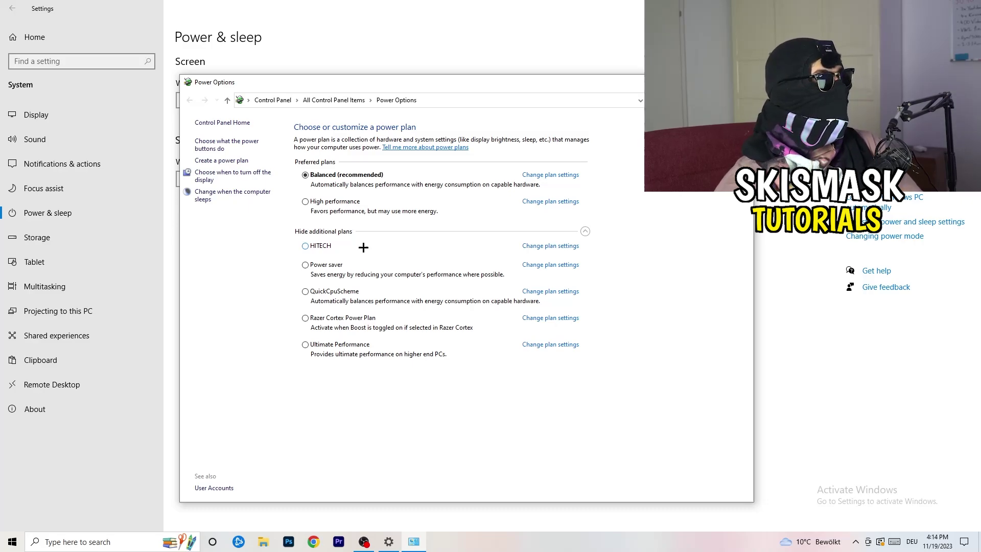
- Close Power Options and confirm Storage Sense is scheduled to run every week
left_click(741, 82)
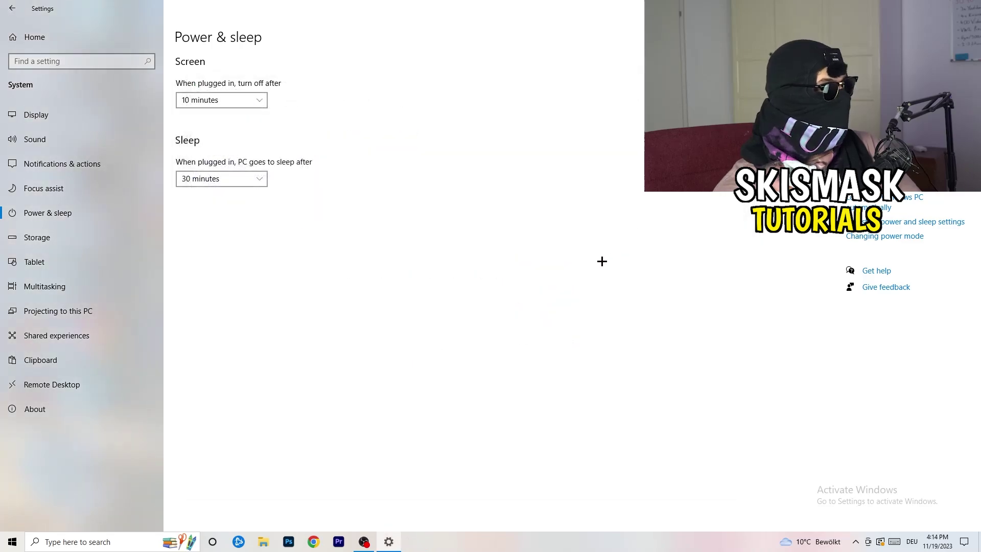
left_click(99, 241)
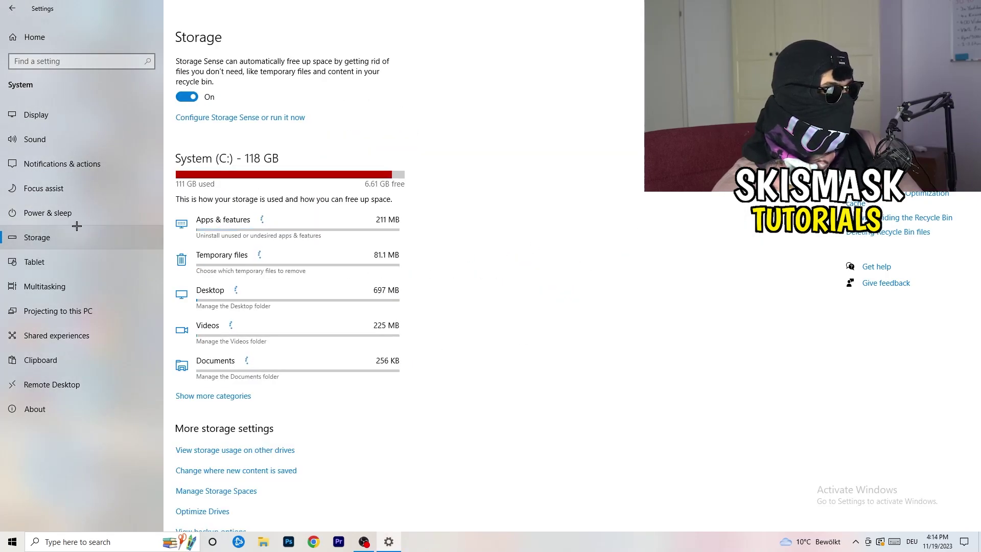
left_click(232, 118)
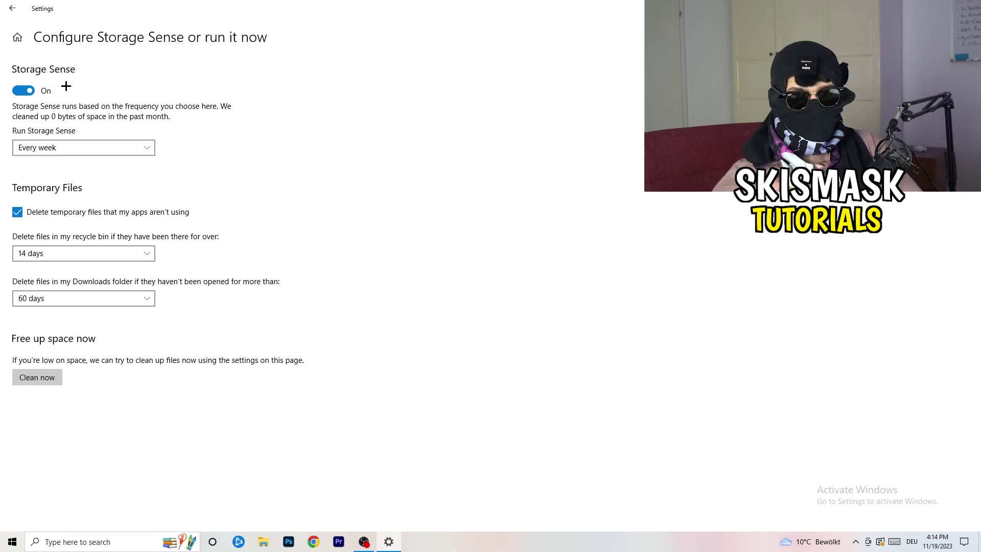
left_click(77, 145)
left_click(103, 146)
left_click(72, 146)
left_click(72, 146)
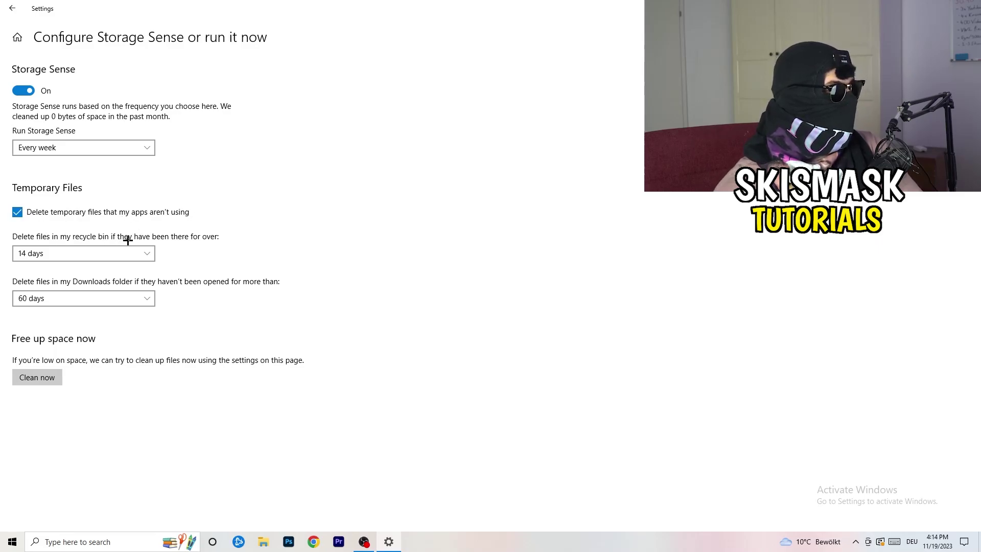
- Keep recycle bin cleanup at 14 days and Downloads at 60 days, then return to Settings home
left_click(146, 253)
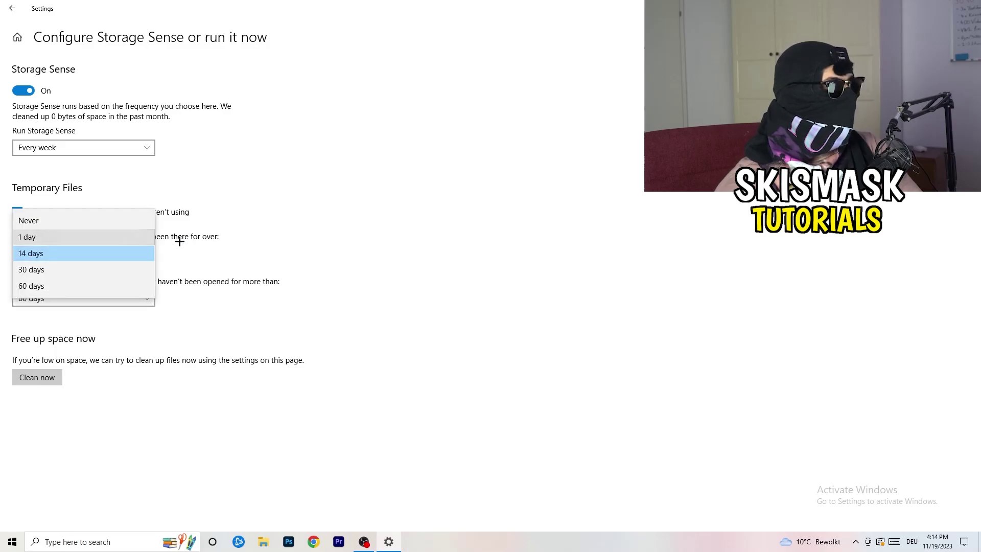
left_click(482, 206)
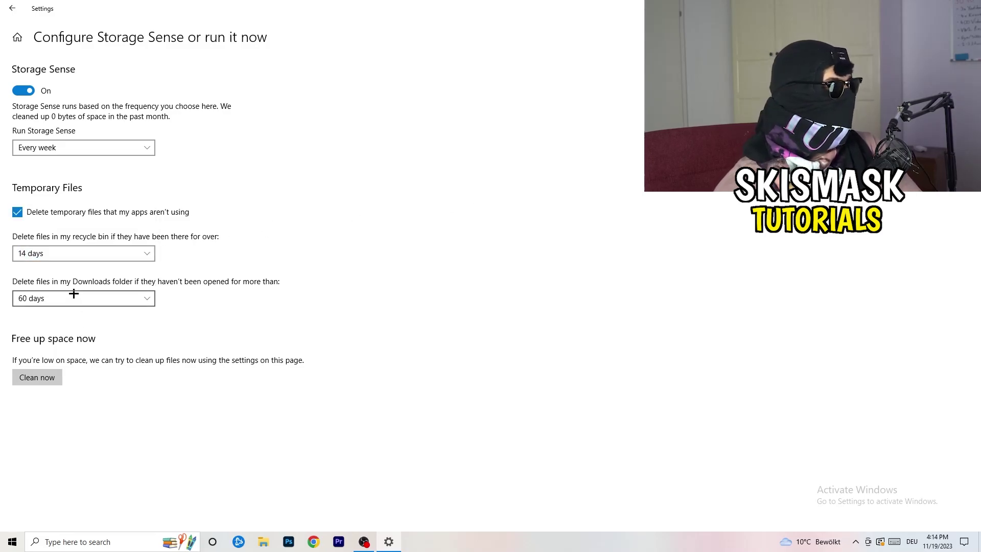
left_click(131, 298)
left_click(466, 230)
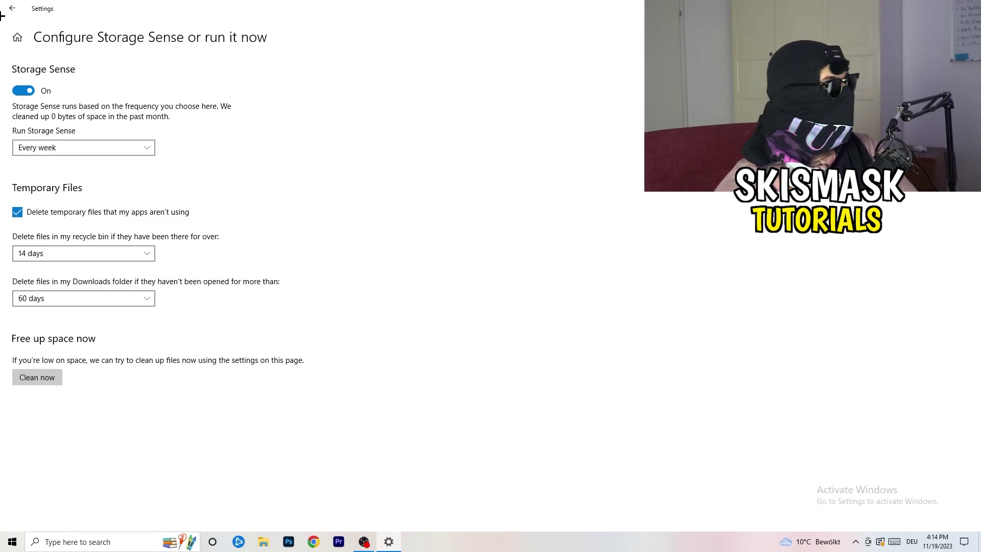
left_click(8, 5)
left_click(8, 5)
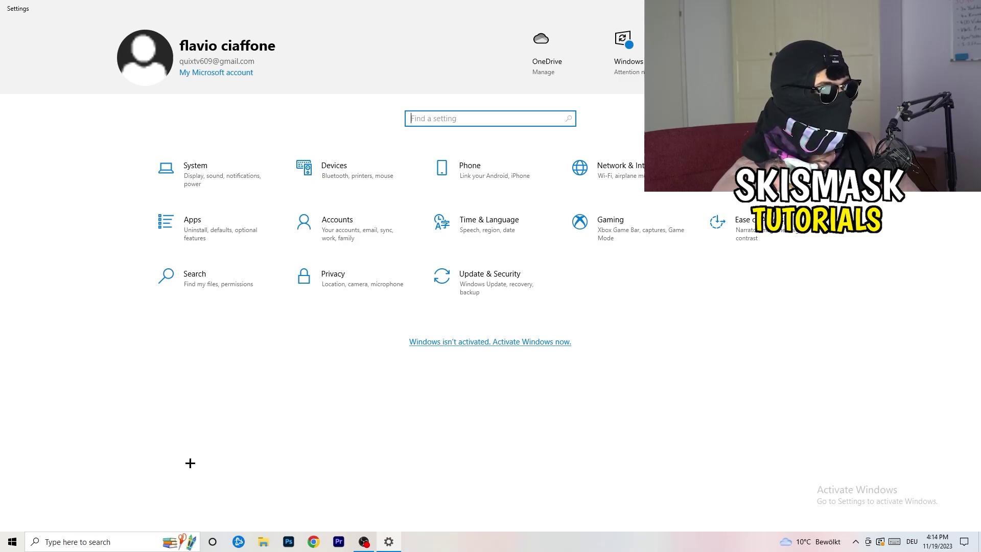
- Turn Game Mode on in the Gaming settings and close Settings
left_click(651, 230)
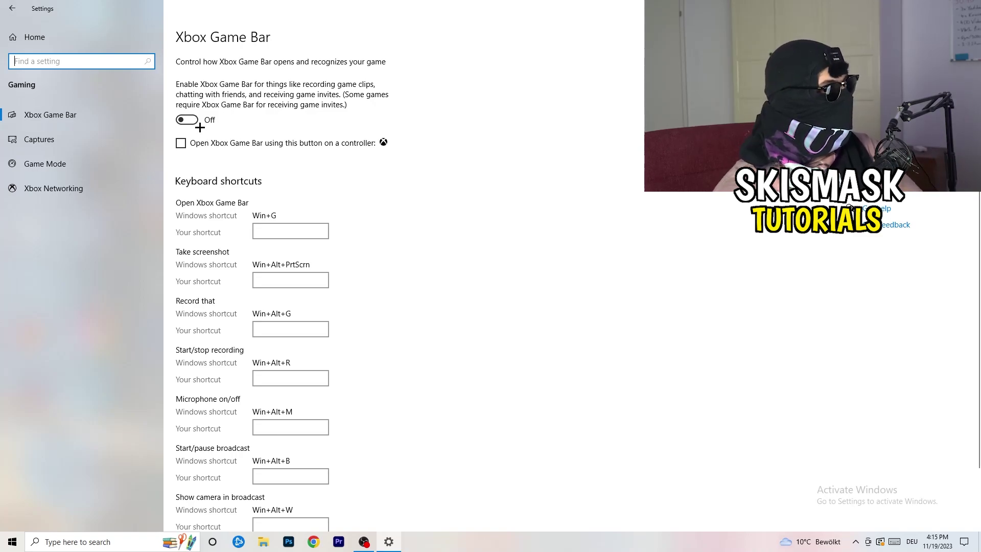
left_click(39, 139)
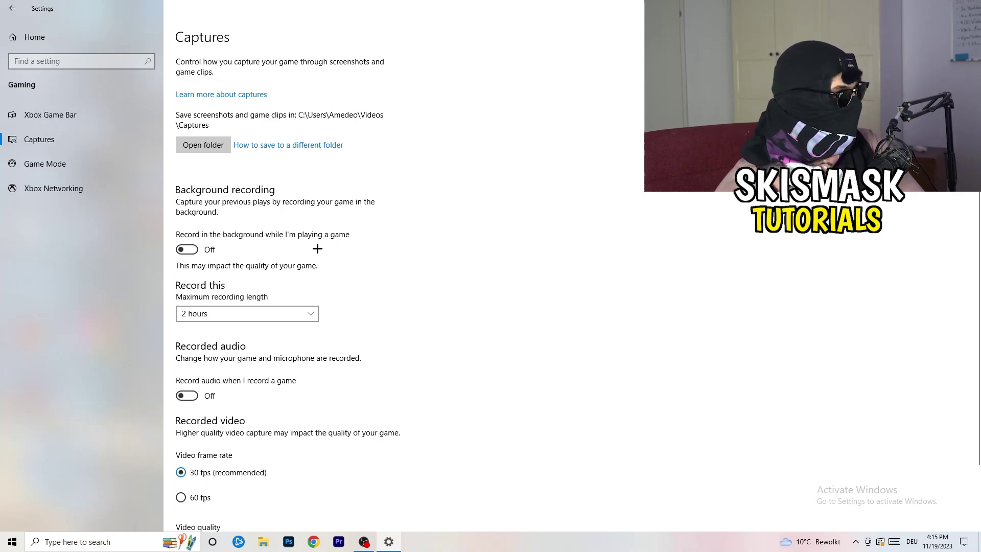
scroll(318, 249, "down", 3)
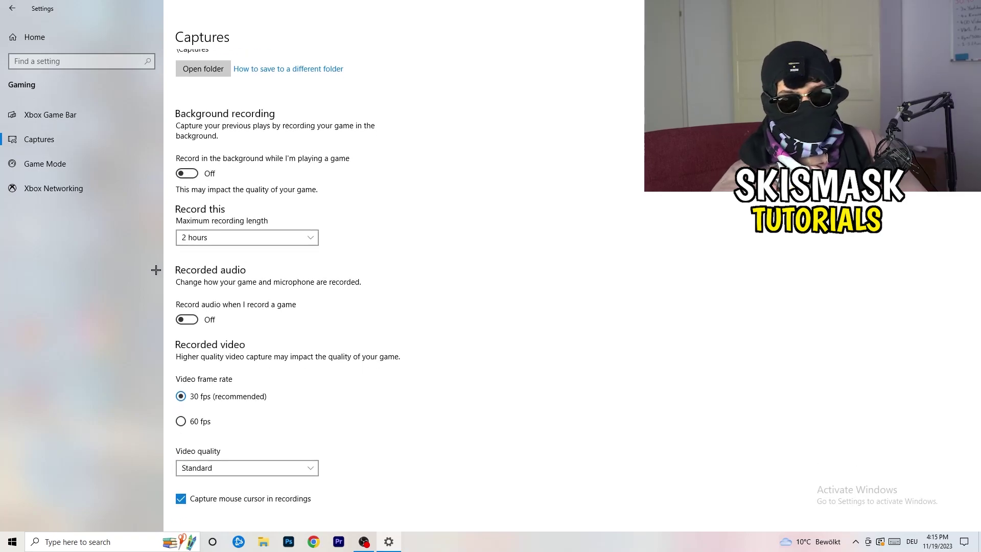
left_click(89, 170)
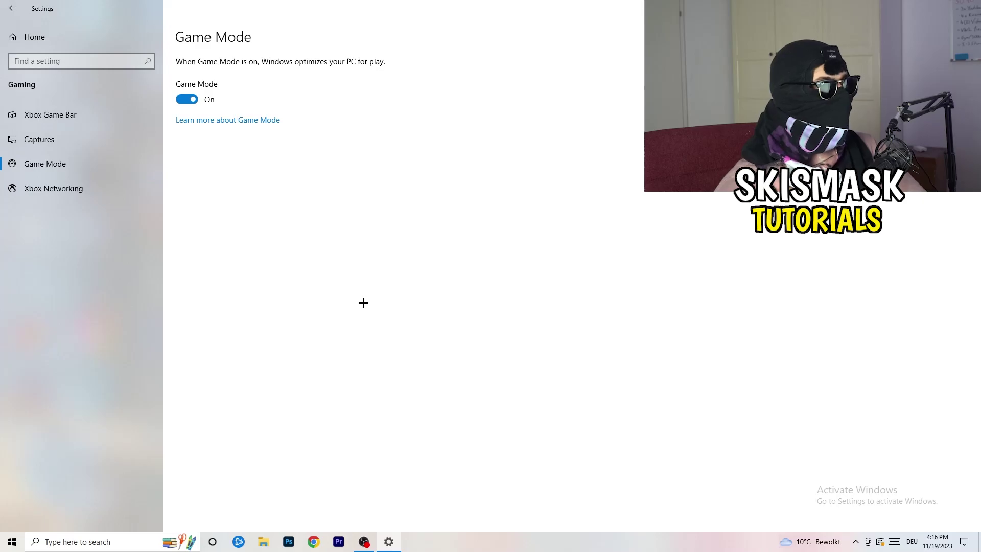
key("alt+F4")
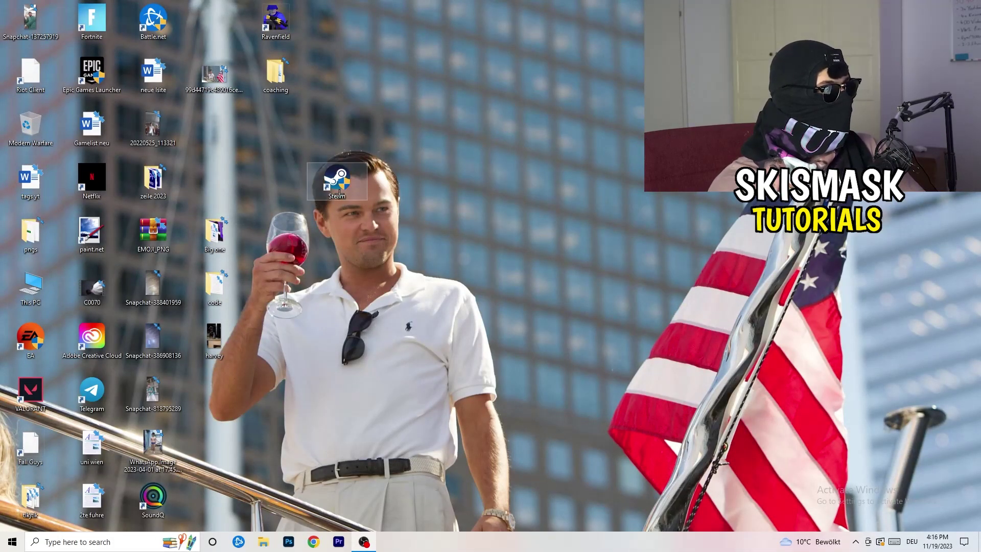
- Set the Steam shortcut to Windows 8 compatibility mode and run as administrator
left_click_drag(340, 192, 460, 187)
right_click(466, 179)
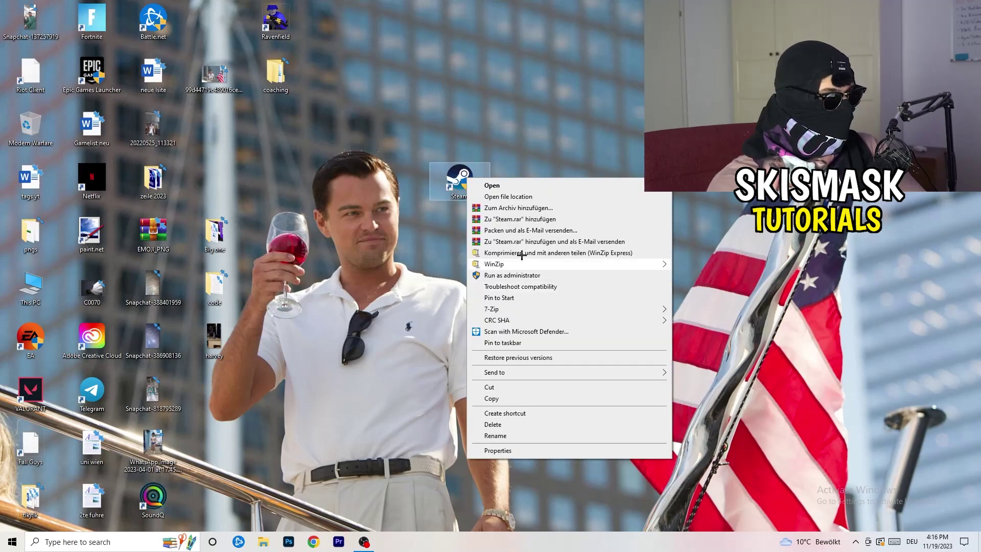
left_click(526, 452)
left_click_drag(535, 193, 347, 96)
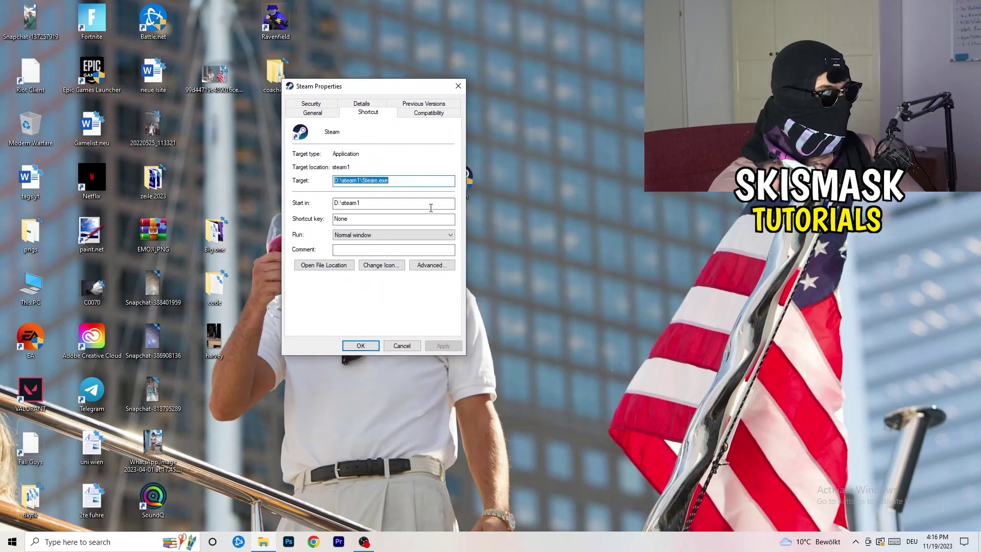
left_click(408, 112)
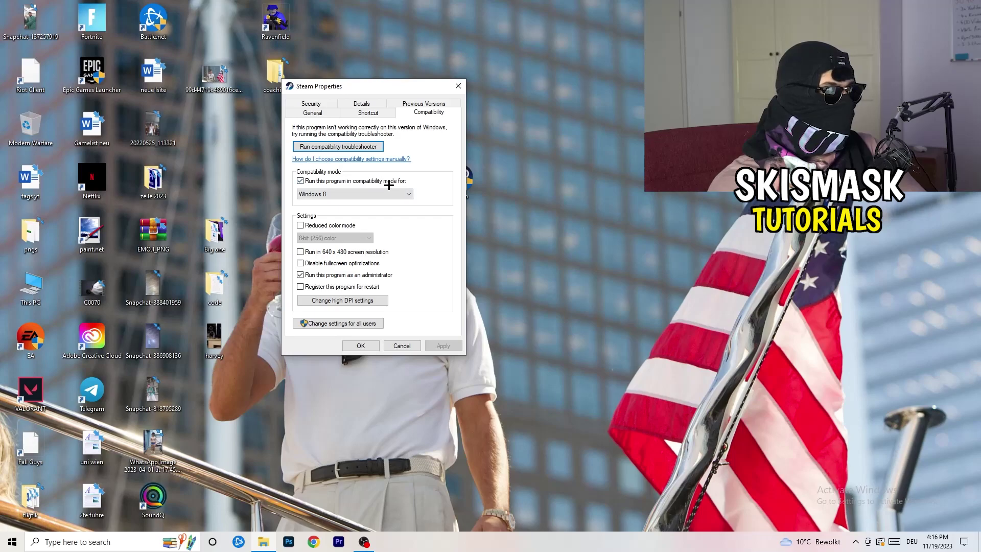
left_click(403, 194)
left_click(451, 187)
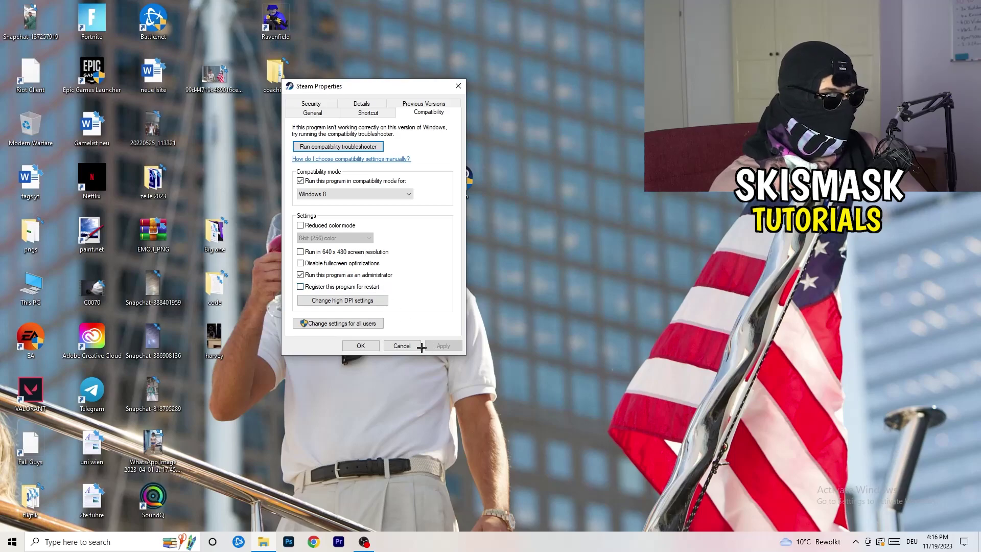
left_click(356, 343)
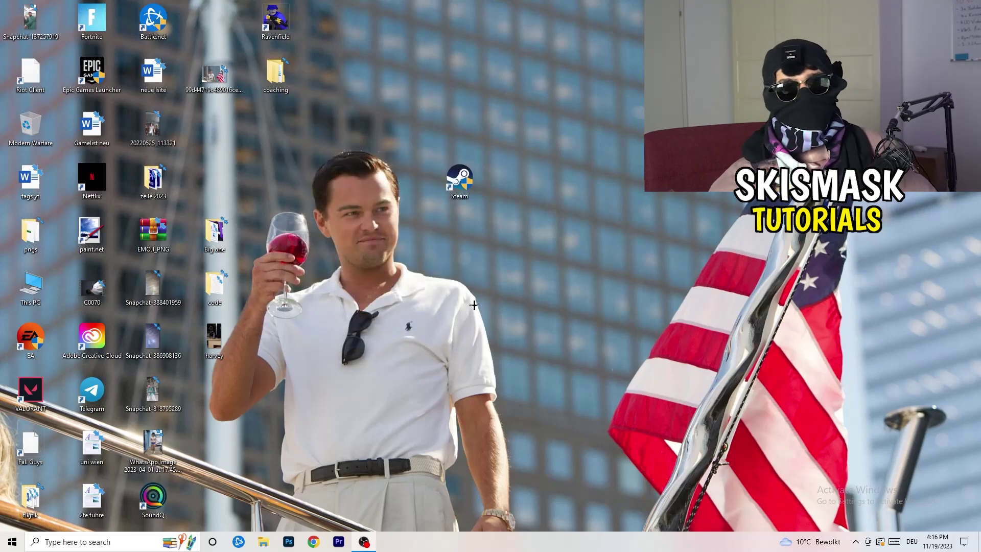
- Reopen the Steam shortcut's properties to reconfirm its Windows 8 and administrator settings
left_click_drag(461, 183, 523, 183)
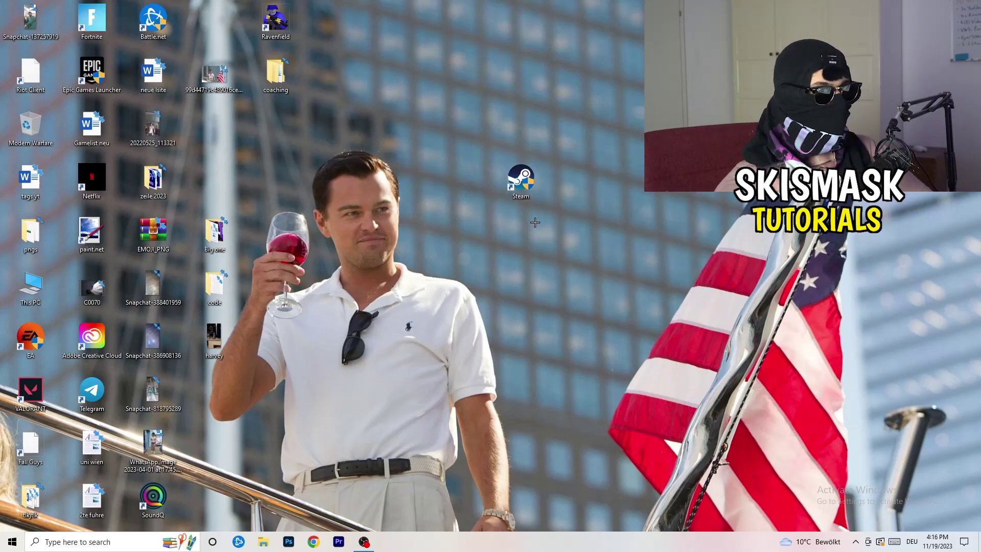
left_click_drag(520, 178, 457, 178)
right_click(457, 179)
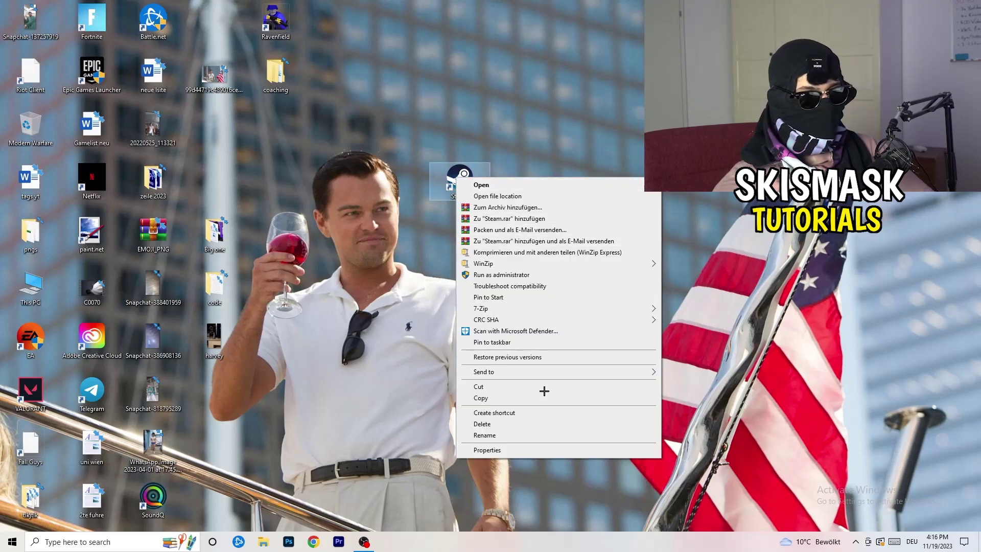
left_click(528, 449)
left_click(607, 211)
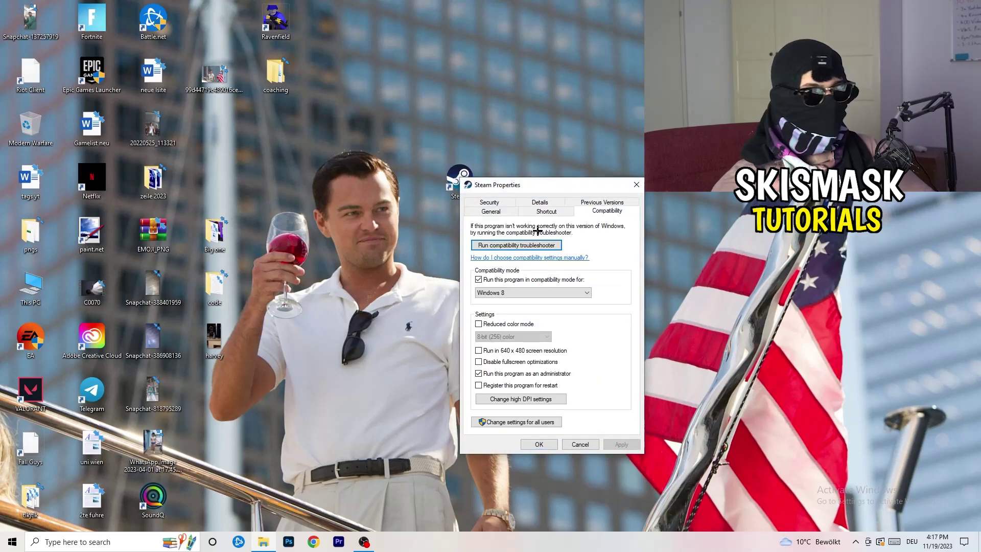
left_click(636, 185)
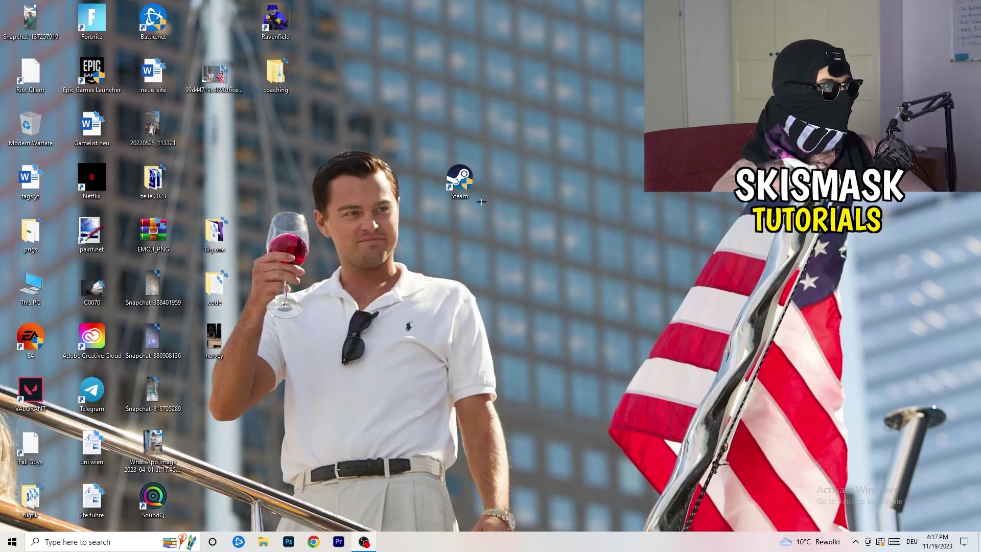
- Place the Steam shortcut in the third icon column and restore the screen layout
left_click_drag(460, 181, 215, 130)
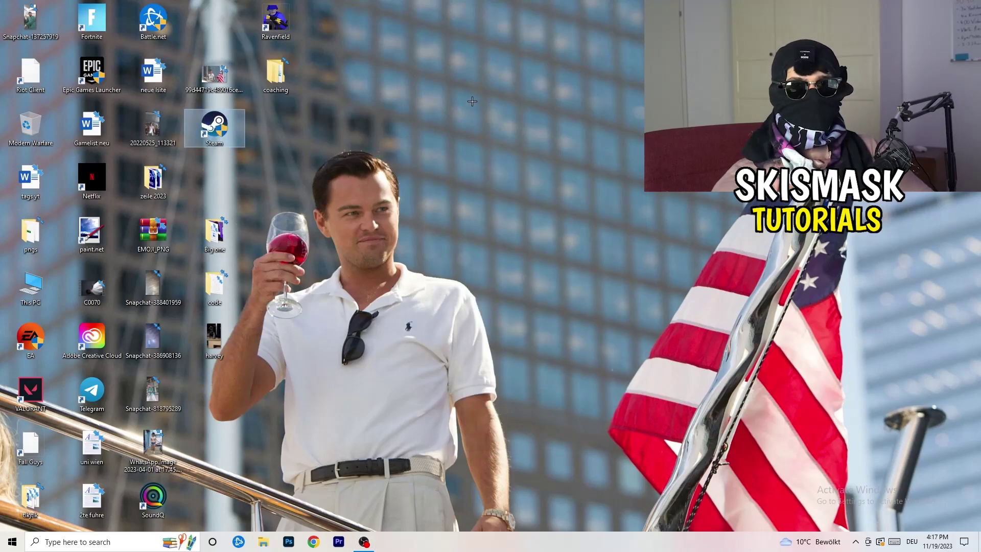
left_click_drag(503, 541, 408, 10)
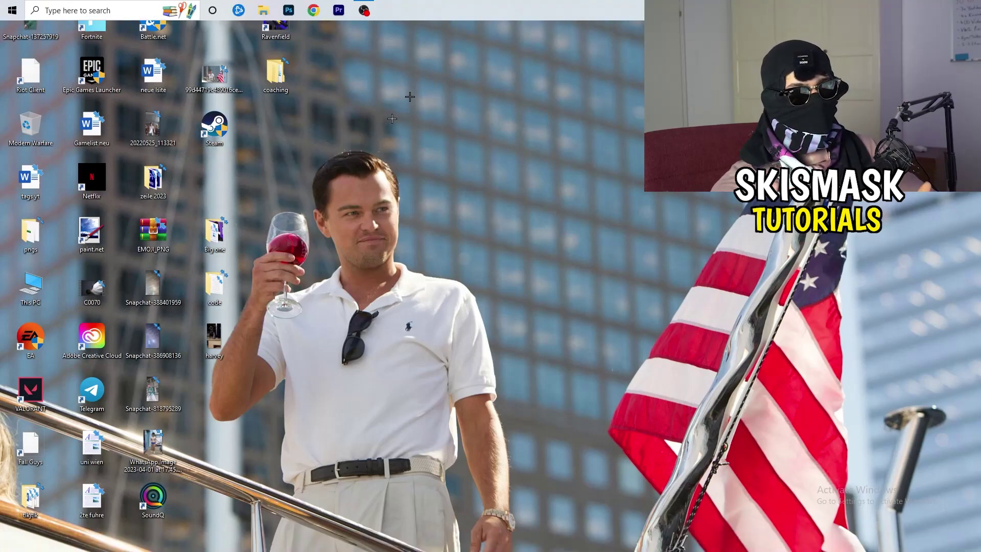
left_click_drag(410, 96, 492, 524)
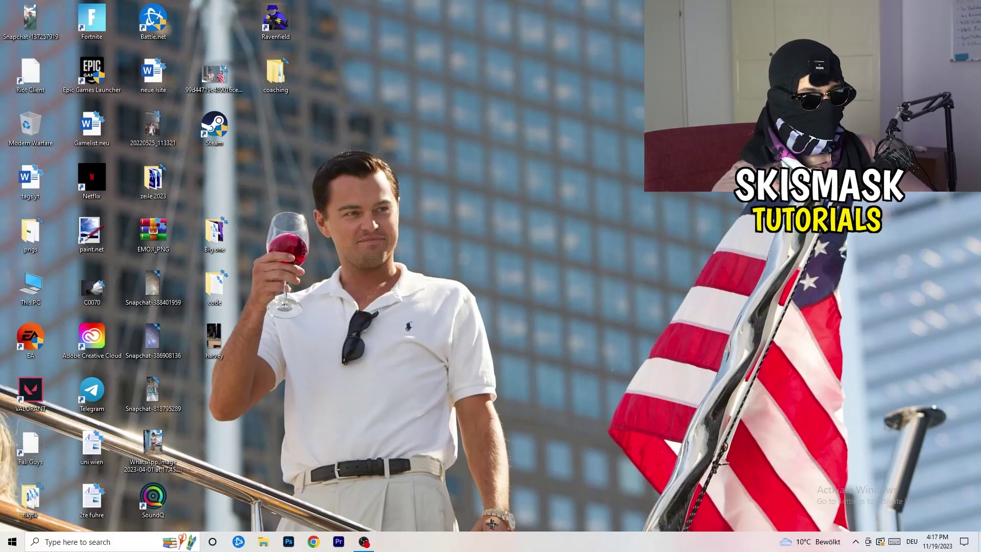
- Launch Task Manager maximized on Details and show Set priority for Creative Cloud UI Helper.exe
right_click(464, 547)
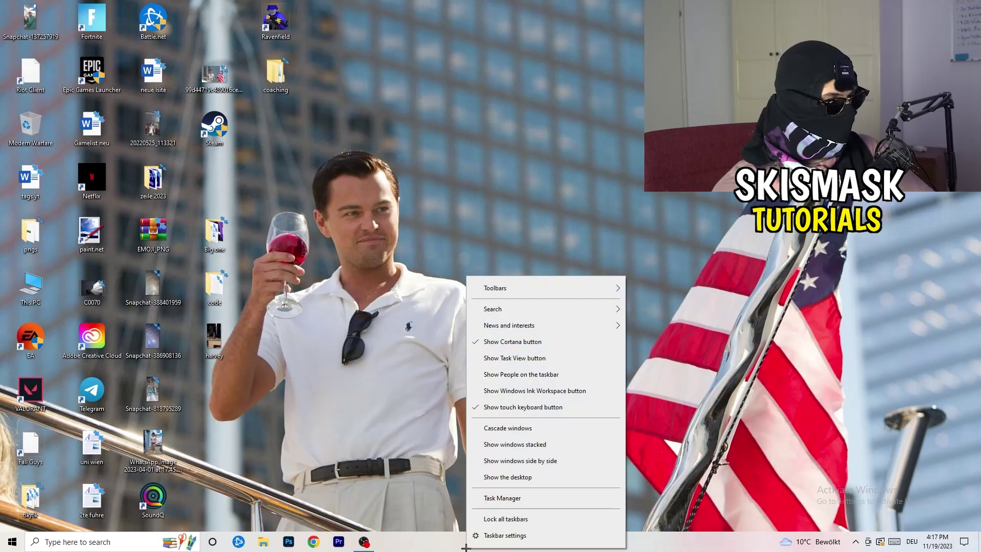
left_click(517, 499)
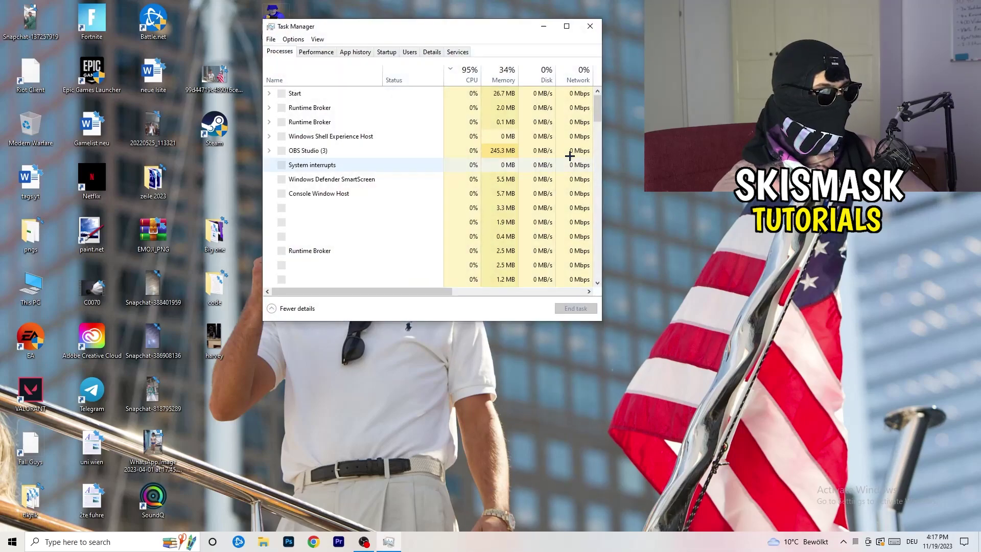
left_click(567, 26)
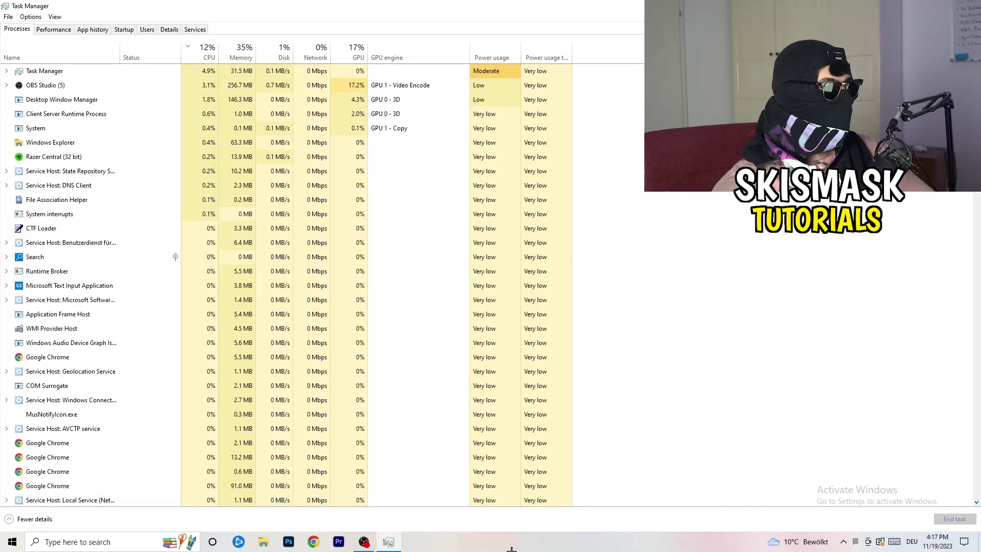
left_click(169, 30)
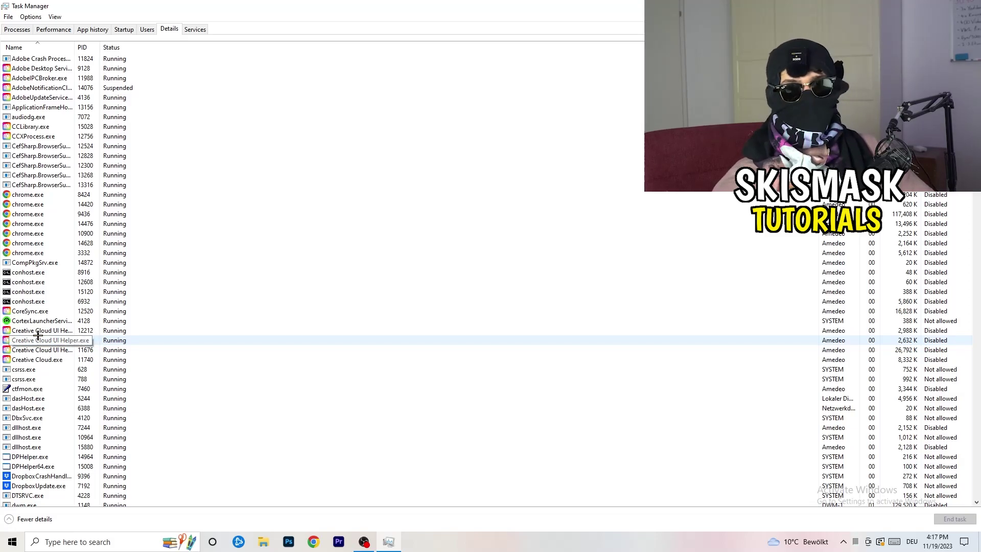
right_click(39, 330)
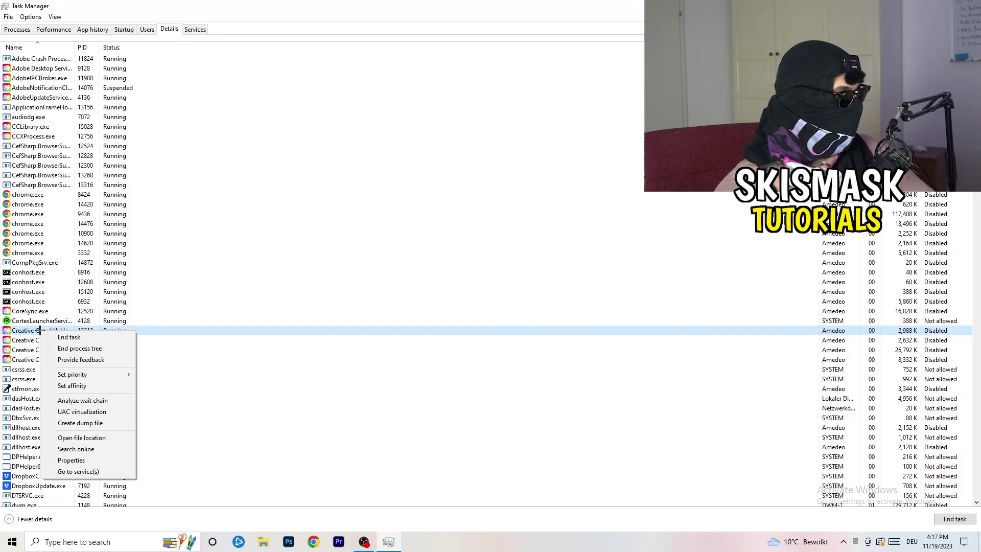
mouse_move(93, 374)
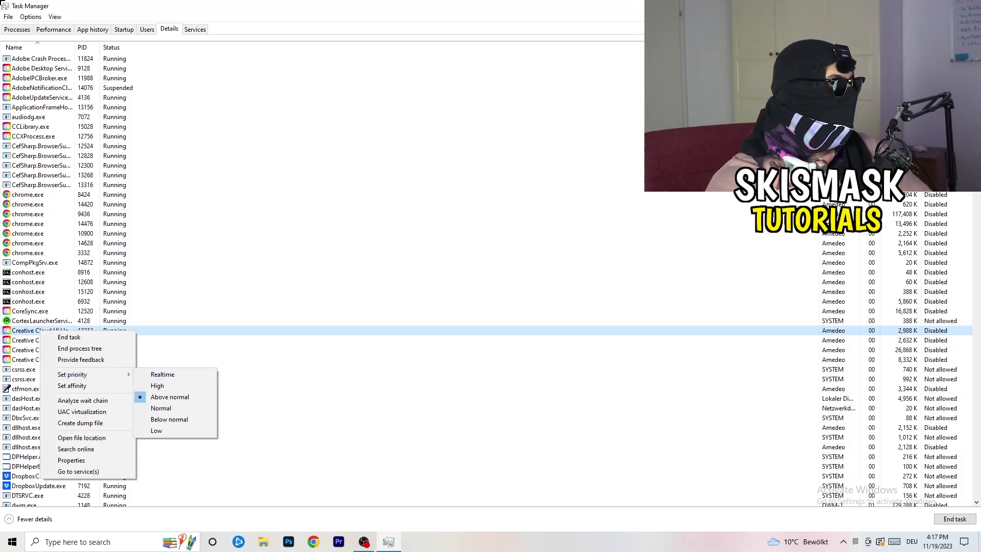
- Review the Startup apps and the Windows Security notification entry's options, then return to Processes
left_click(124, 28)
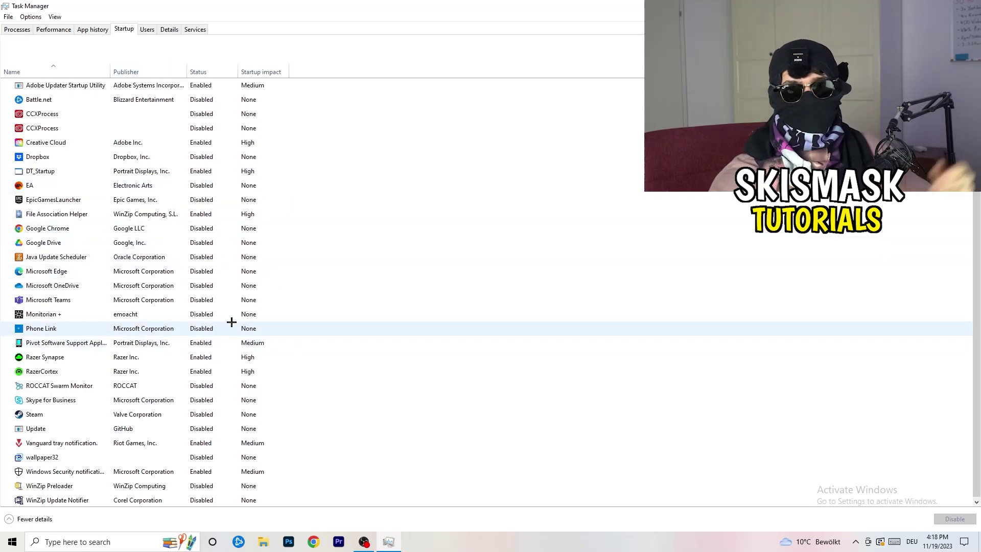
right_click(209, 471)
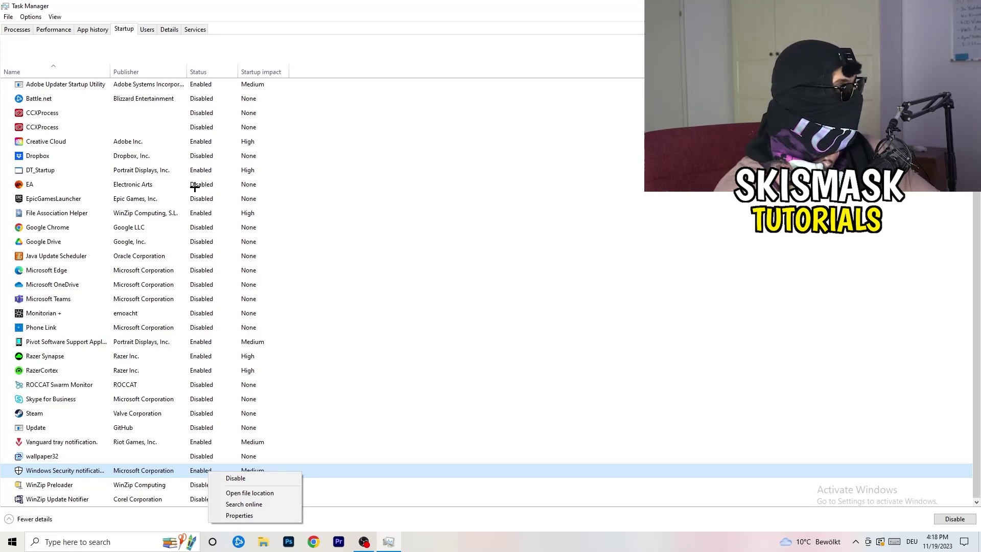
left_click(12, 30)
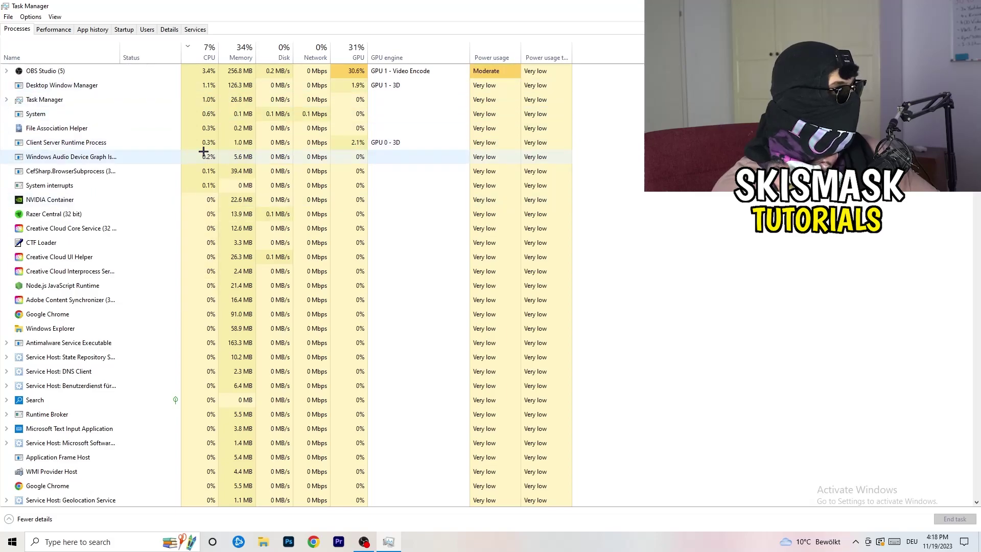
- Sort processes by GPU usage so OBS Studio (~30% GPU) is first, then review its actions
scroll(175, 152, "down", 6)
scroll(207, 149, "up", 6)
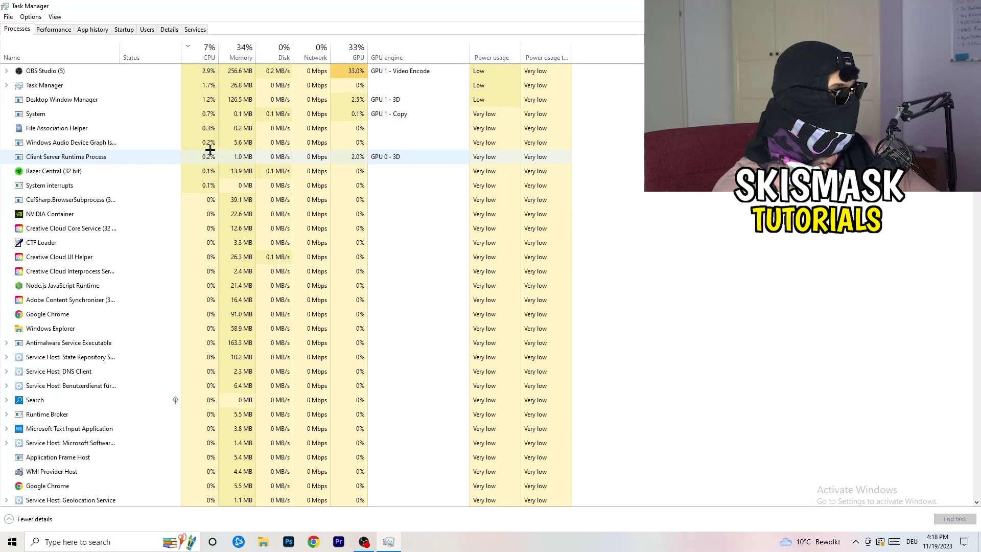
left_click(357, 55)
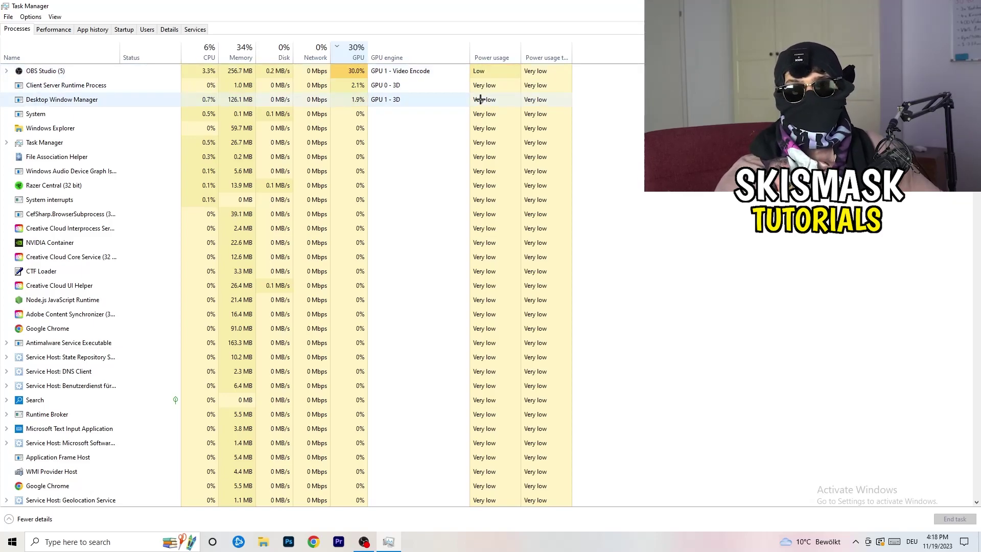
right_click(337, 72)
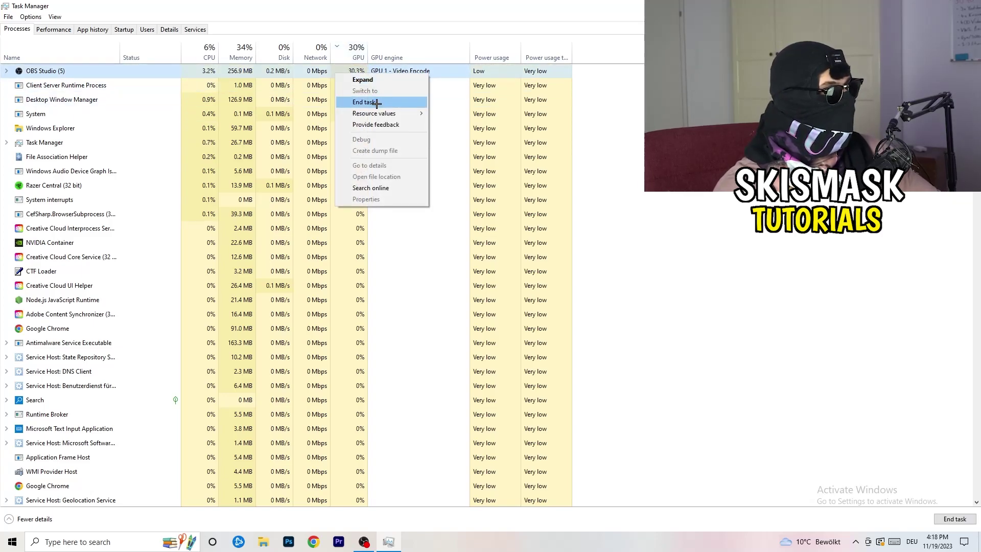
key("Escape")
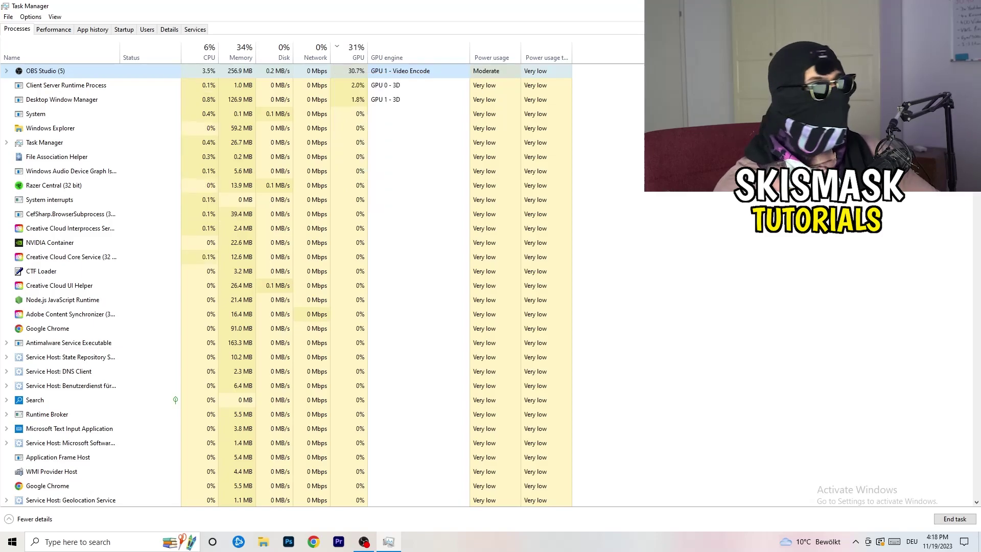
- Try closing Task Manager with Alt+F4; the GPU-sorted list stays open
key("alt+F4")
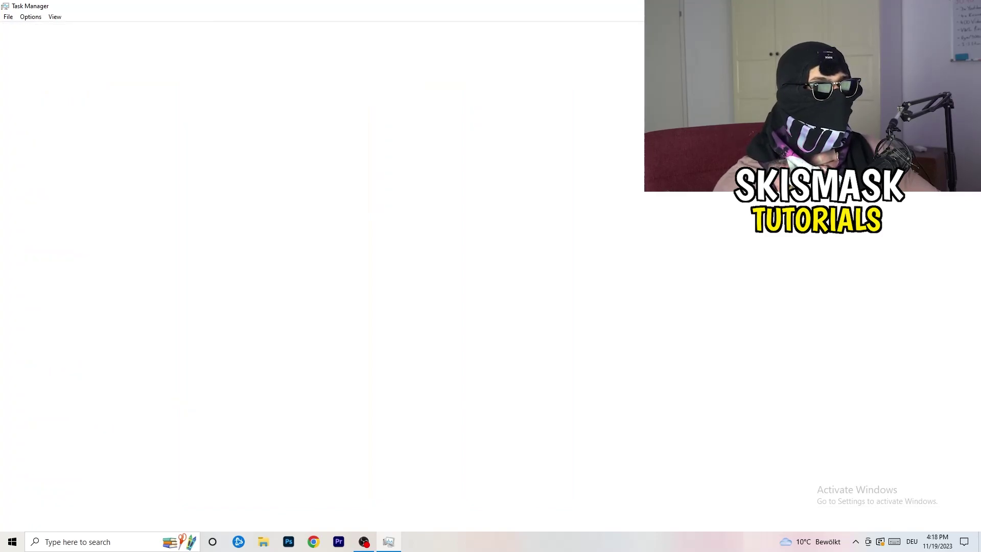